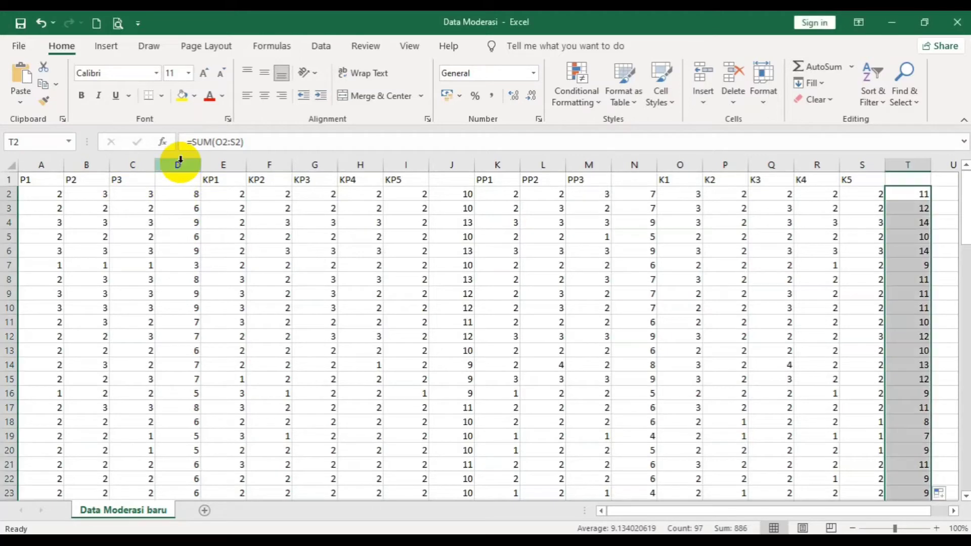
Review the summed score columns D, J, N and T for the four variable groups in the worksheet.
{"action": "left_click", "coordinate": [181, 164]}
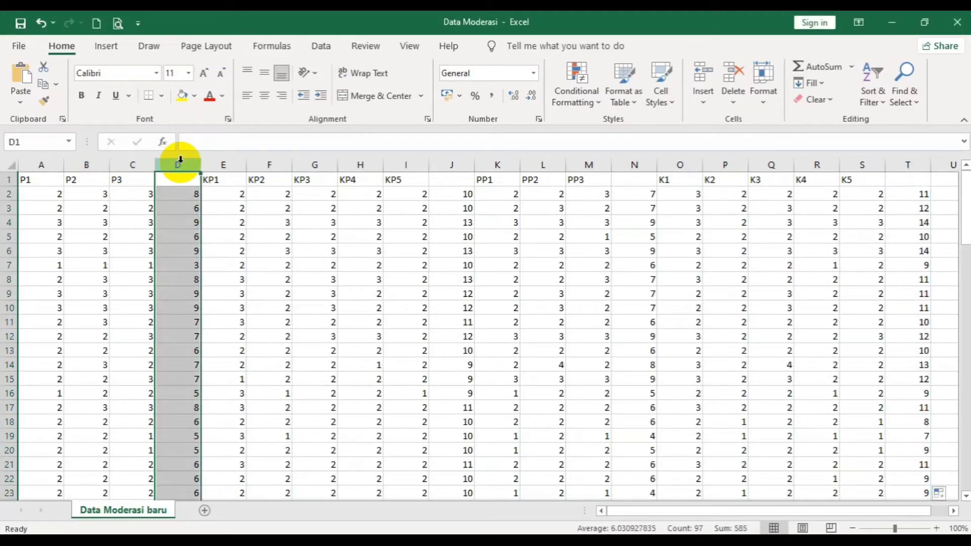
{"action": "left_click", "coordinate": [450, 163]}
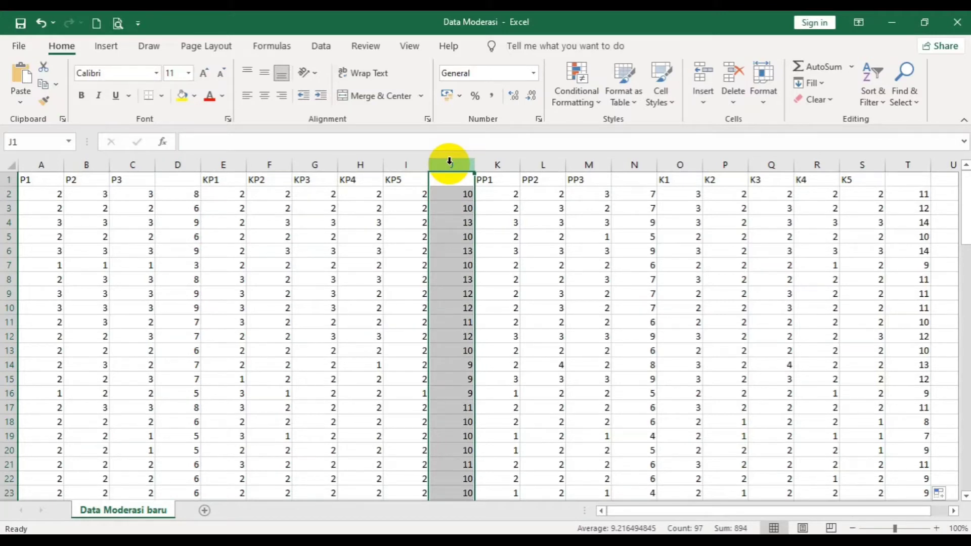
{"action": "left_click", "coordinate": [636, 162]}
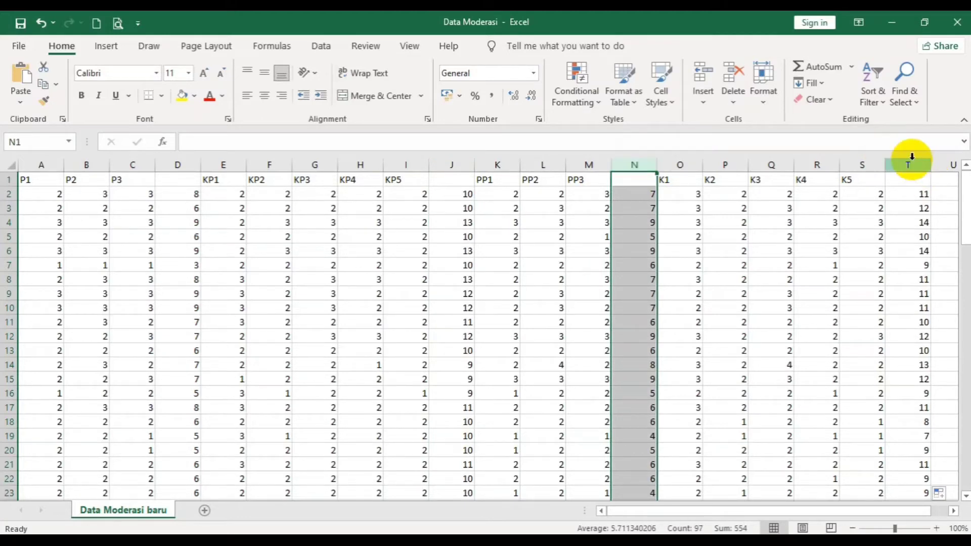
{"action": "left_click", "coordinate": [912, 158]}
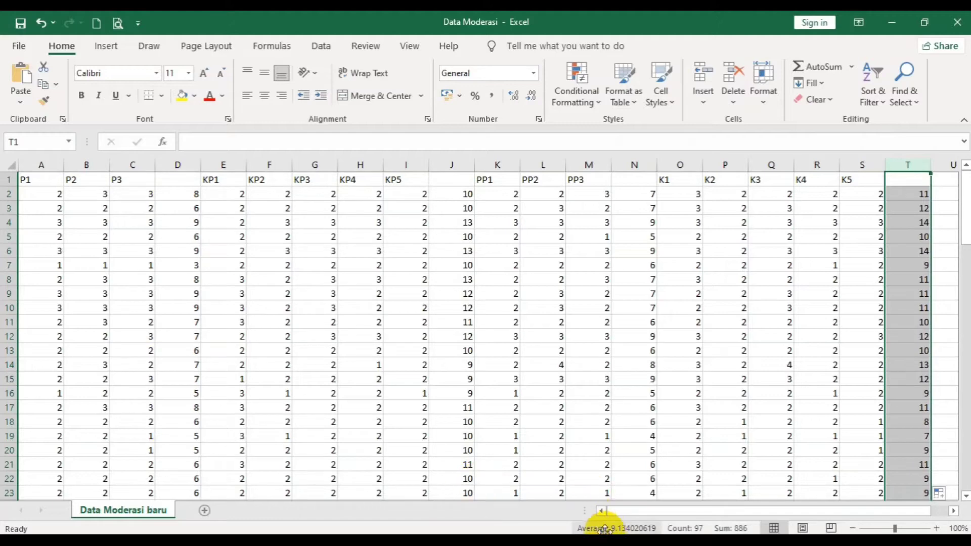
Switch to the SPSS Data Editor, review the definitions of the four variables, and return to the data values.
{"action": "mouse_move", "coordinate": [513, 540]}
{"action": "mouse_move", "coordinate": [461, 540]}
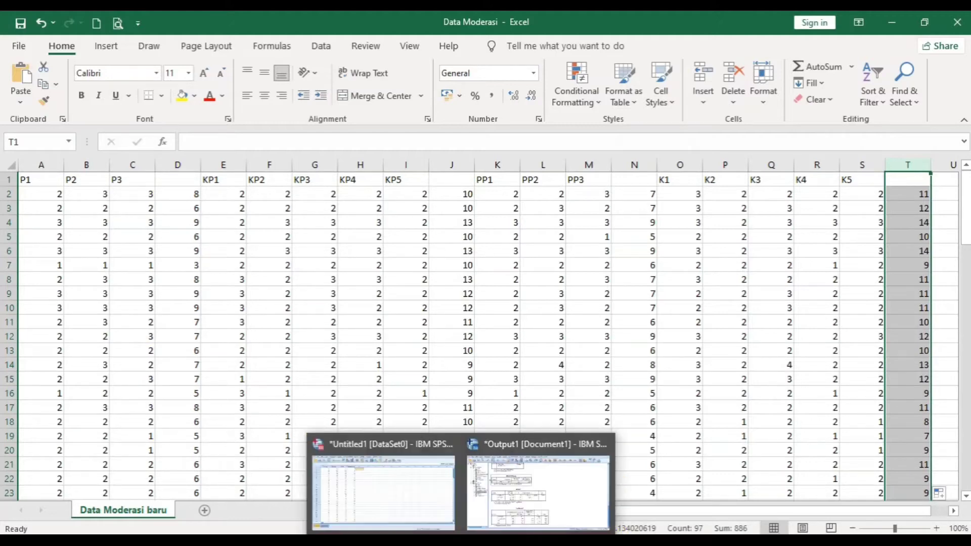
{"action": "left_click", "coordinate": [408, 502]}
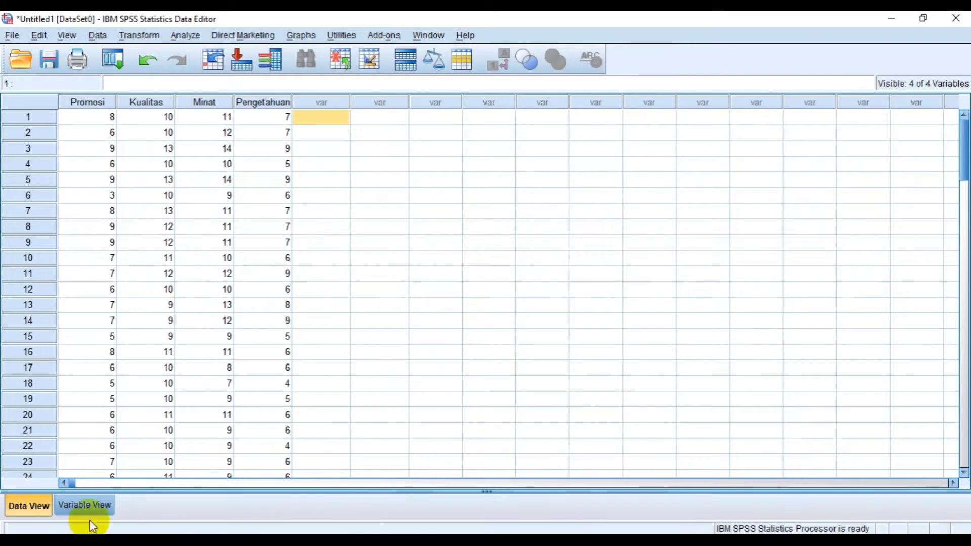
{"action": "left_click", "coordinate": [87, 507]}
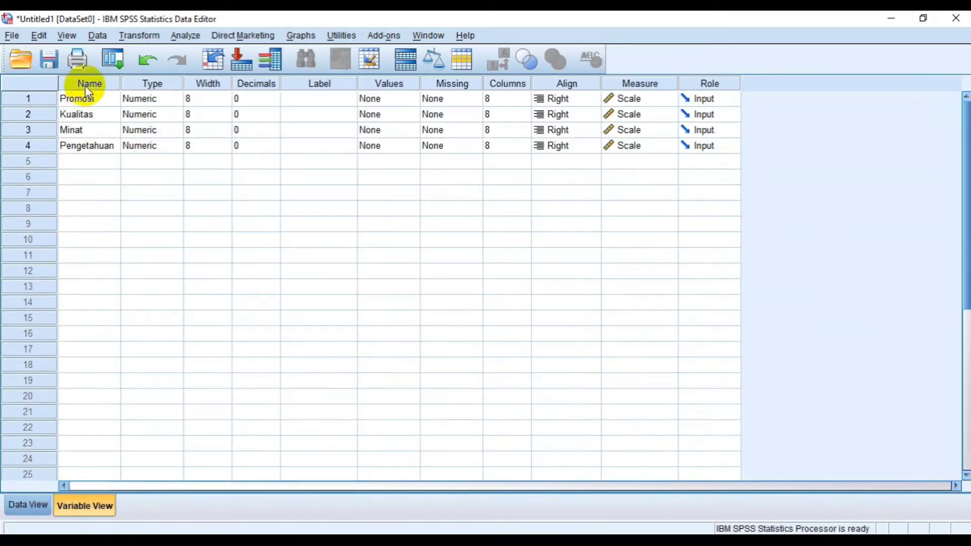
{"action": "left_click", "coordinate": [42, 506]}
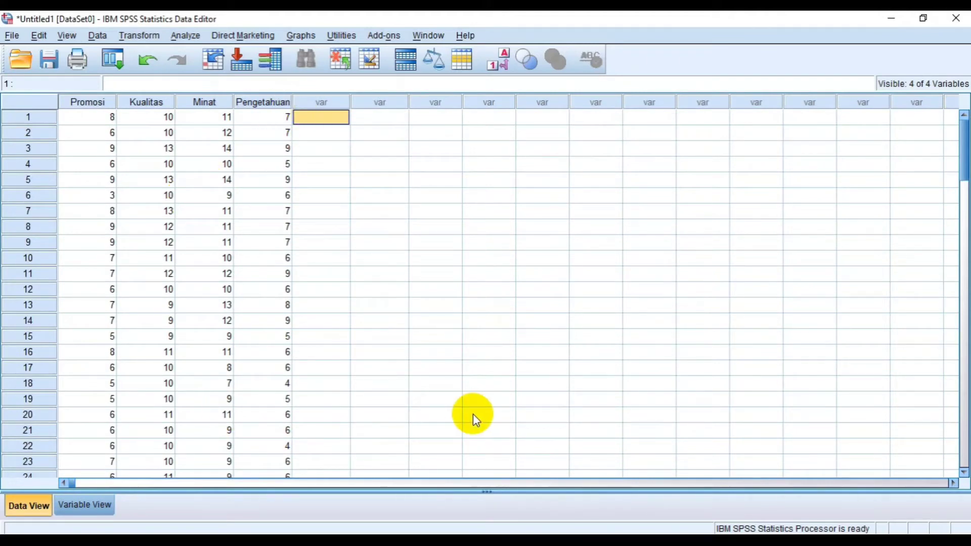
Start a Linear Regression with Minat as the dependent variable and remove Pengetahuan from the independent variables.
{"action": "left_click", "coordinate": [183, 36]}
{"action": "mouse_move", "coordinate": [268, 180]}
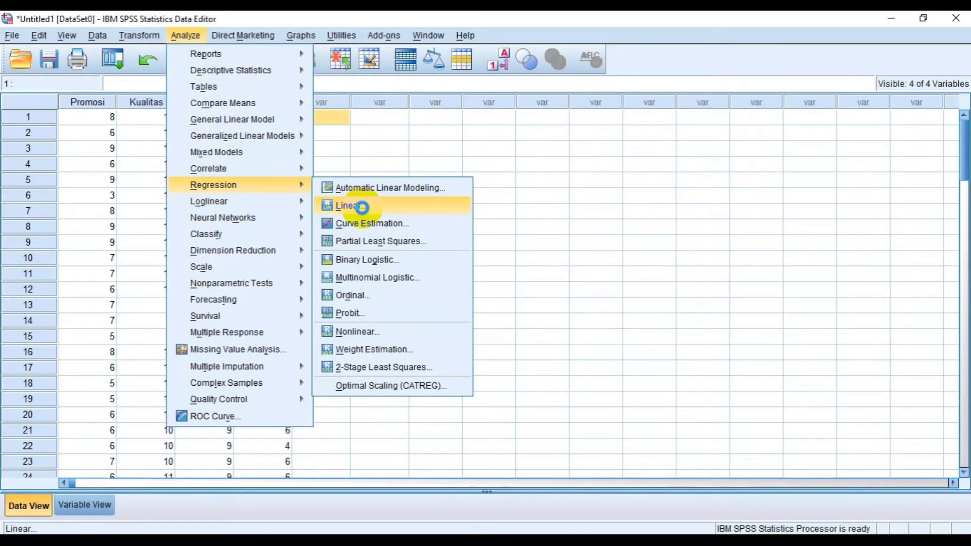
{"action": "left_click", "coordinate": [362, 208]}
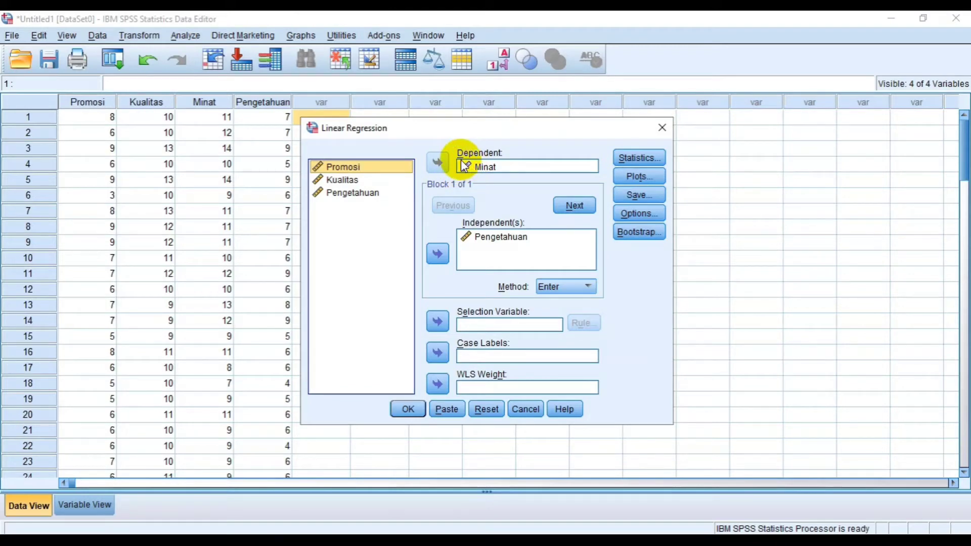
{"action": "left_click", "coordinate": [478, 237]}
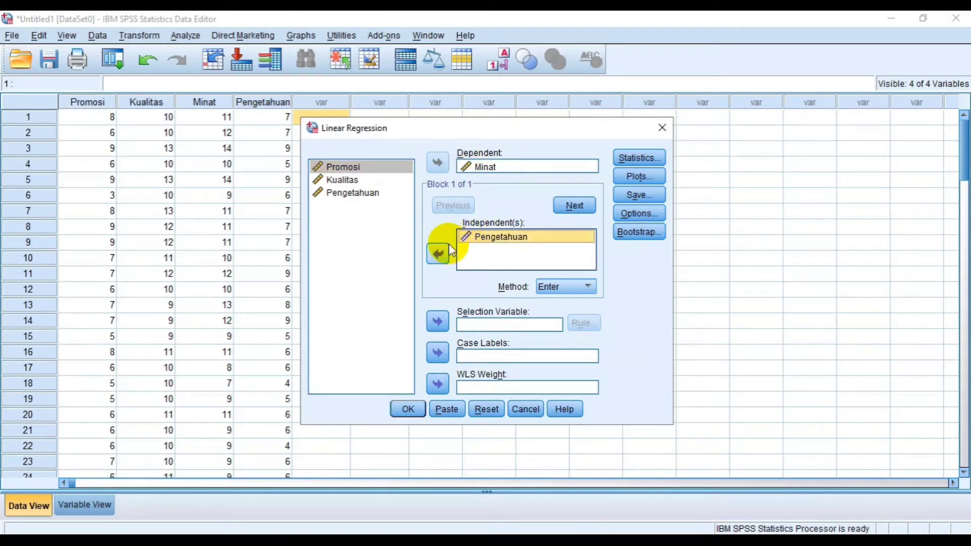
{"action": "left_click", "coordinate": [438, 253]}
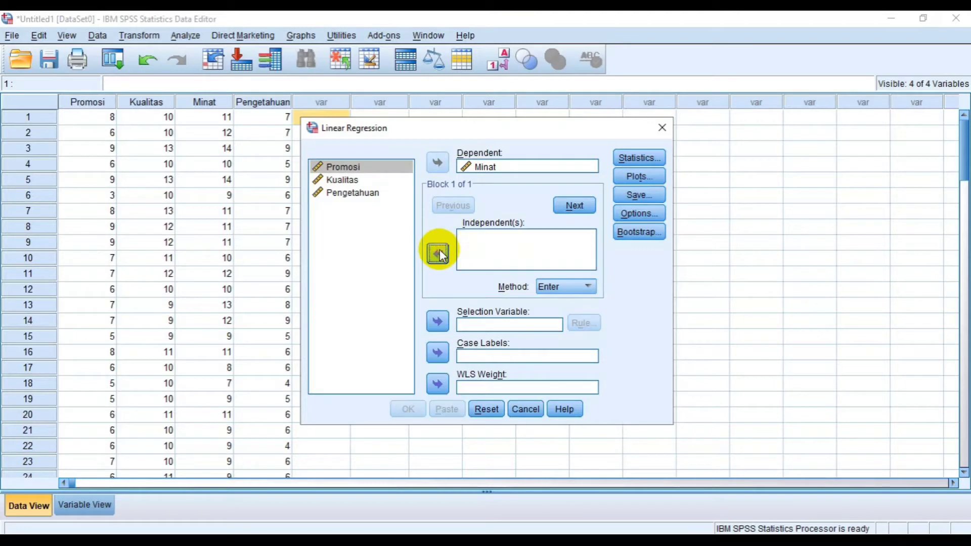
Add Promosi and Kualitas as the independent variables and run the regression.
{"action": "left_click", "coordinate": [345, 181]}
{"action": "left_click", "coordinate": [338, 166], "text": "shift"}
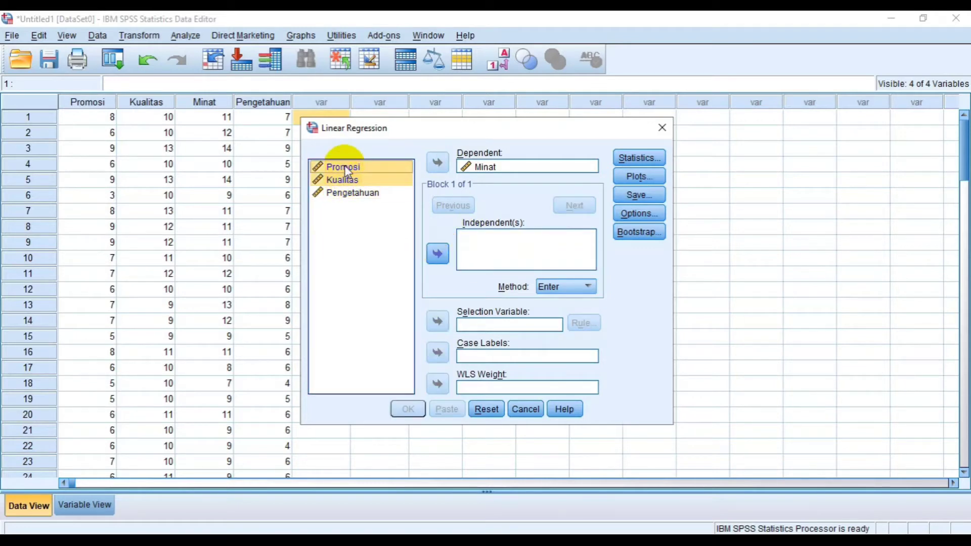
{"action": "left_click", "coordinate": [437, 254]}
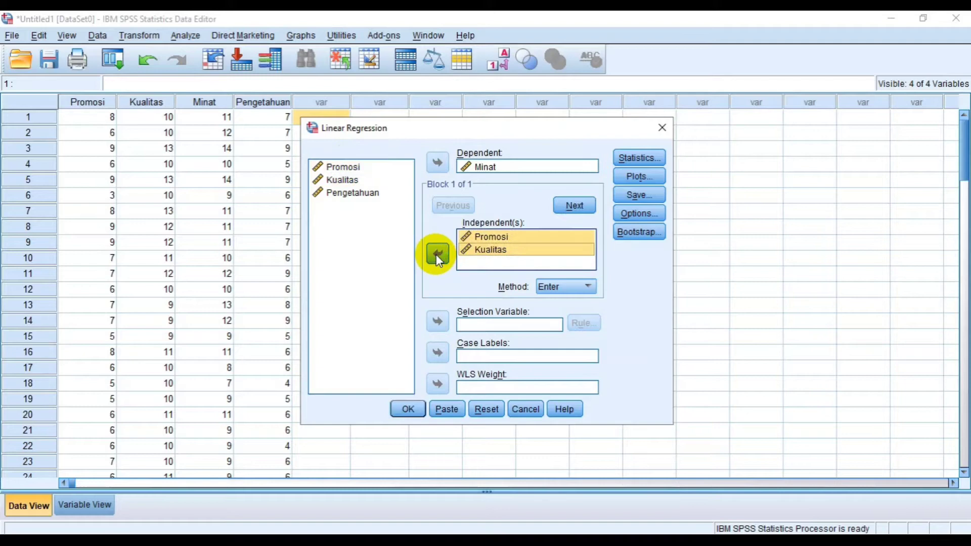
{"action": "left_click", "coordinate": [408, 408]}
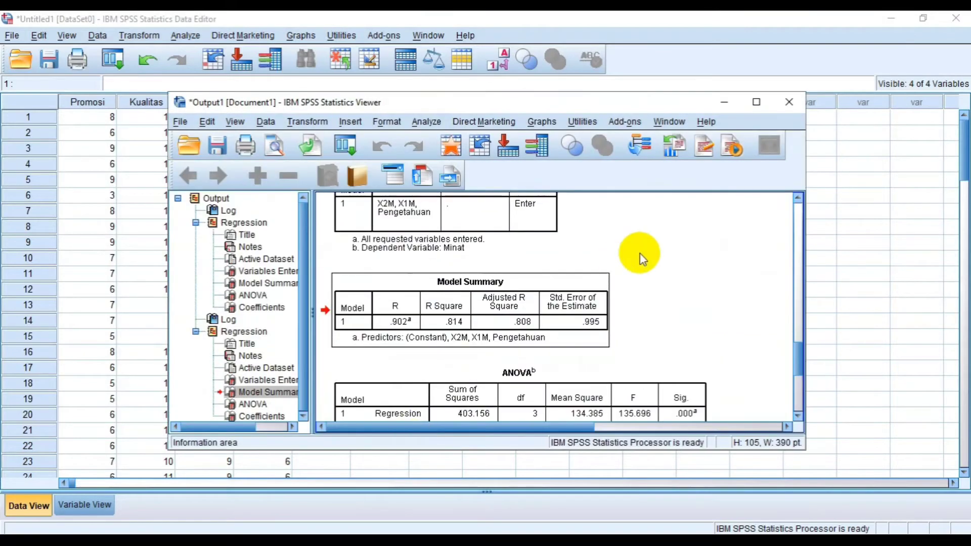
Examine the Model Summary, ANOVA and Coefficients tables for the Promosi and Kualitas regression, and return to the Data Editor.
{"action": "left_click_drag", "start_coordinate": [798, 354], "coordinate": [795, 225]}
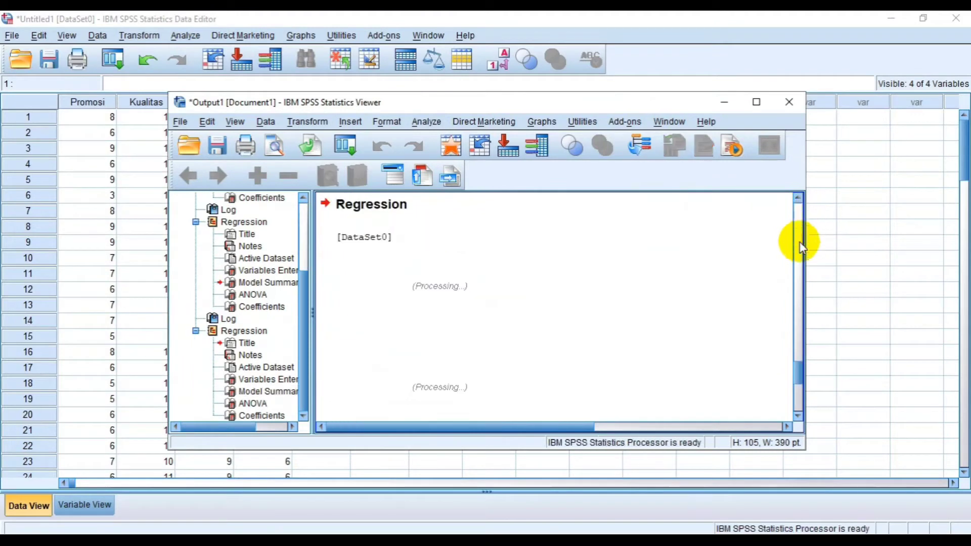
{"action": "left_click_drag", "start_coordinate": [798, 365], "coordinate": [799, 242]}
{"action": "left_click", "coordinate": [555, 253]}
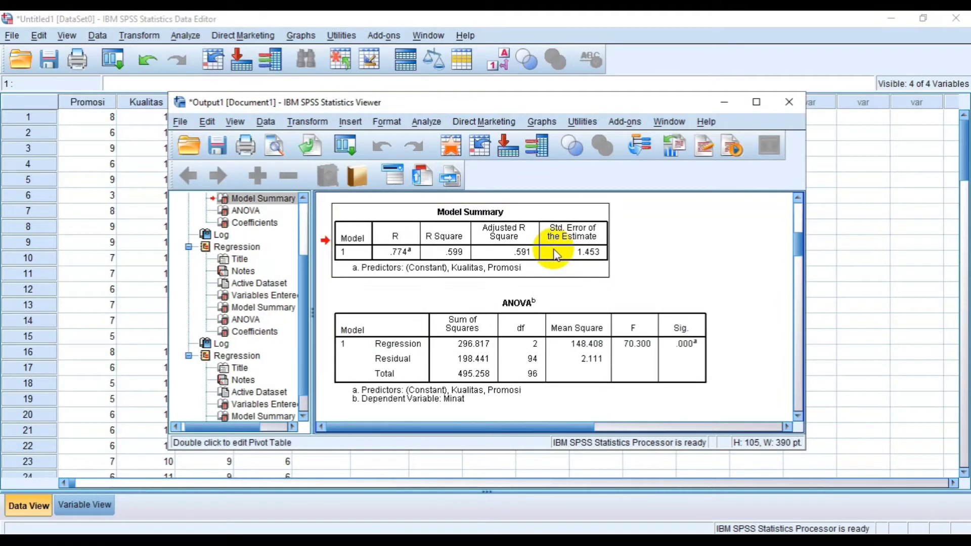
{"action": "left_click_drag", "start_coordinate": [799, 236], "coordinate": [799, 245]}
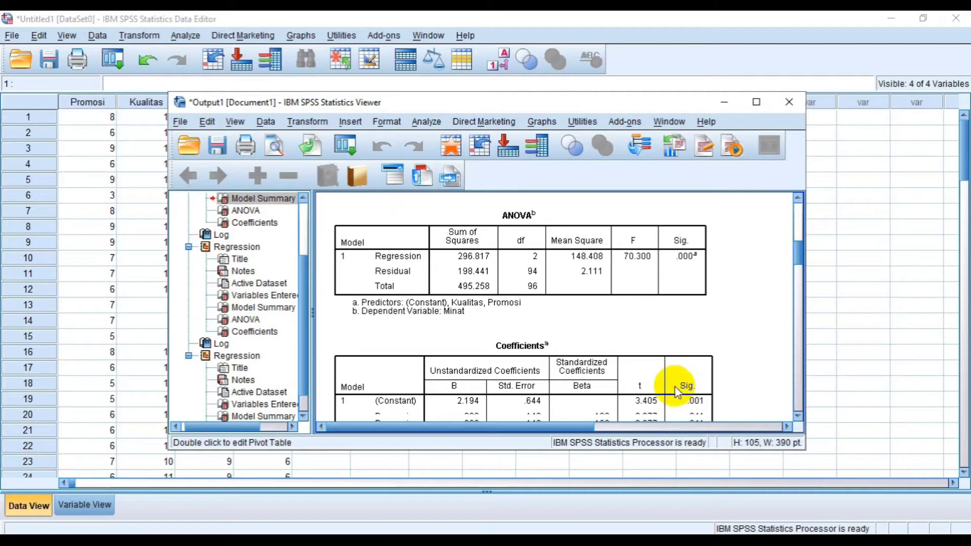
{"action": "left_click_drag", "start_coordinate": [799, 253], "coordinate": [799, 276]}
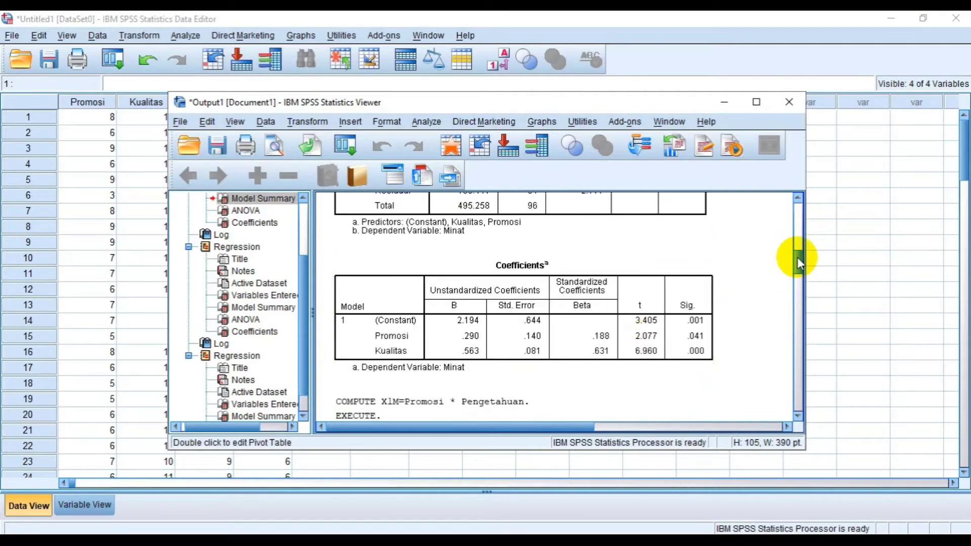
{"action": "left_click_drag", "start_coordinate": [798, 257], "coordinate": [798, 242]}
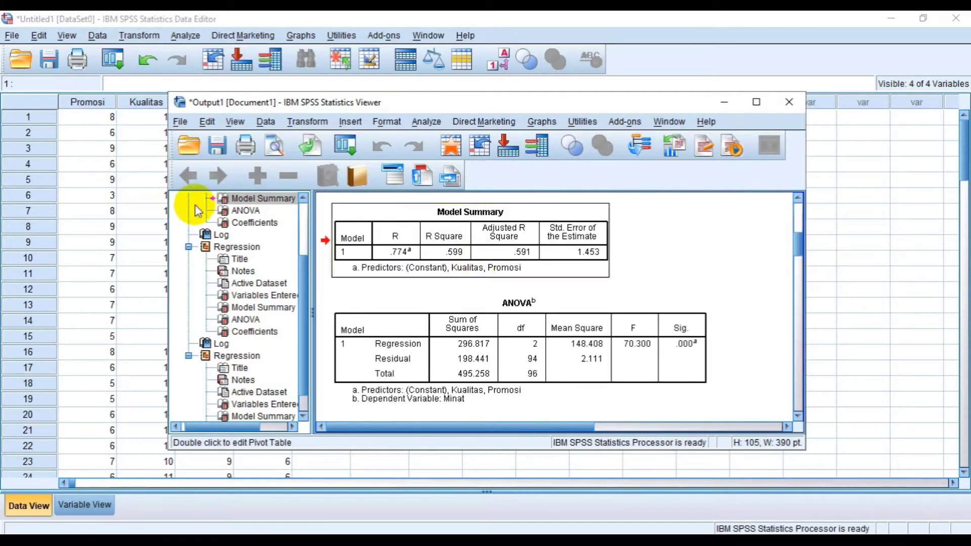
{"action": "left_click", "coordinate": [120, 181]}
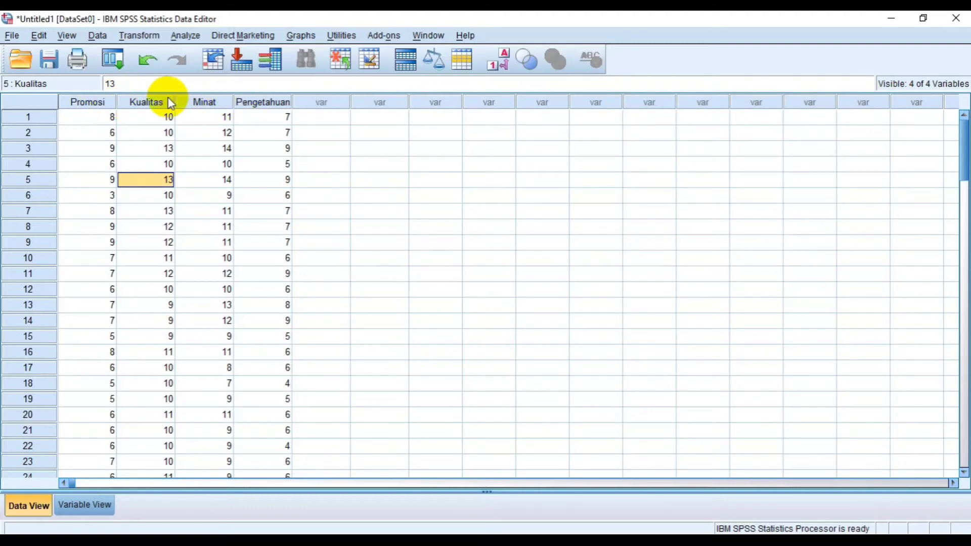
Start Compute Variable, clear the existing numeric expression and name the target variable X1M.
{"action": "left_click", "coordinate": [364, 118]}
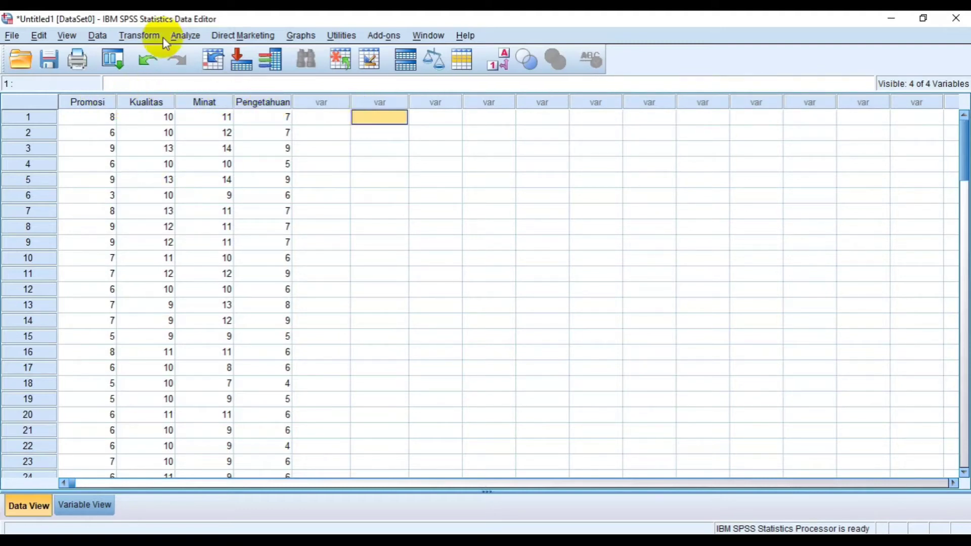
{"action": "left_click", "coordinate": [148, 36]}
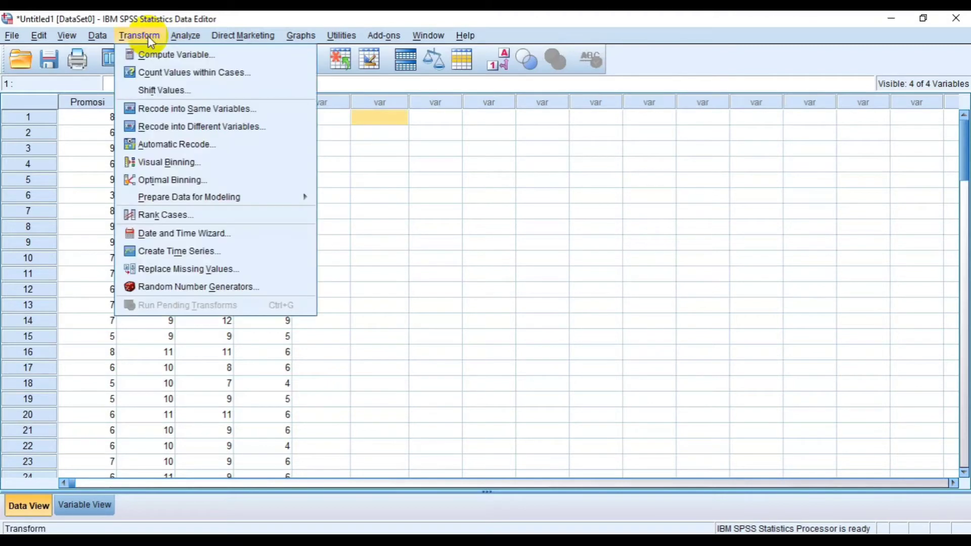
{"action": "left_click", "coordinate": [162, 55]}
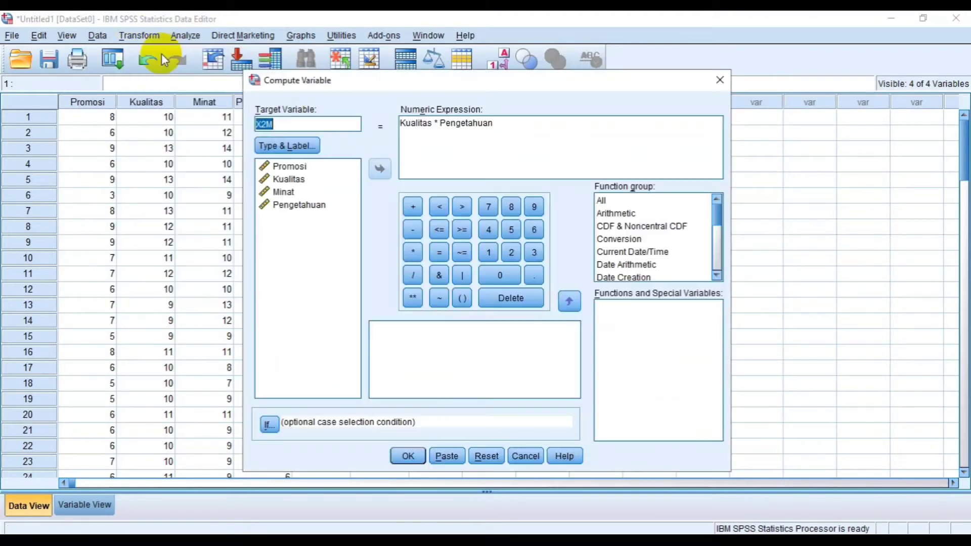
{"action": "left_click", "coordinate": [502, 124]}
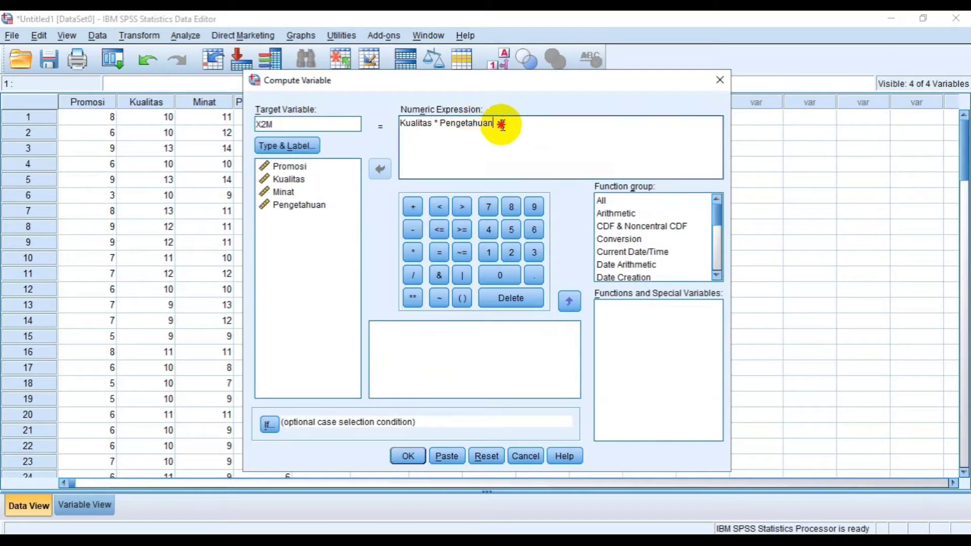
{"action": "key", "text": "ctrl+a"}
{"action": "key", "text": "BackSpace"}
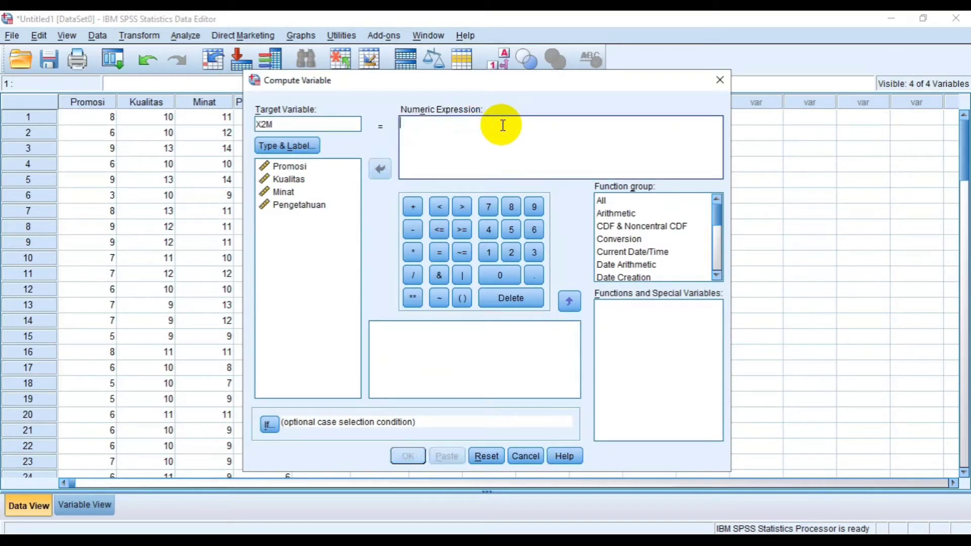
{"action": "left_click", "coordinate": [286, 126]}
{"action": "key", "text": "BackSpace"}
{"action": "key", "text": "BackSpace"}
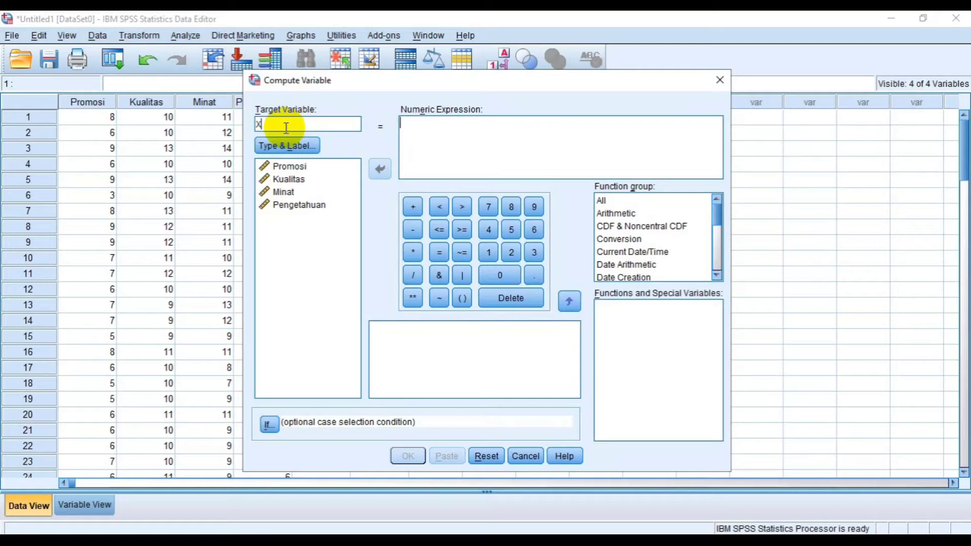
{"action": "type", "text": "1M"}
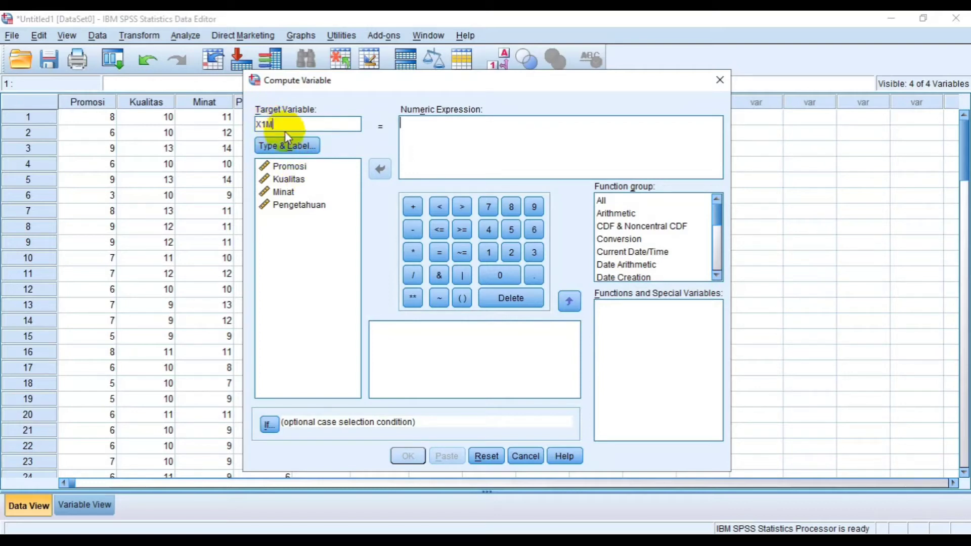
Build the expression Promosi * Pengetahuan, compute the variable, and return to the Data Editor.
{"action": "left_click", "coordinate": [291, 168]}
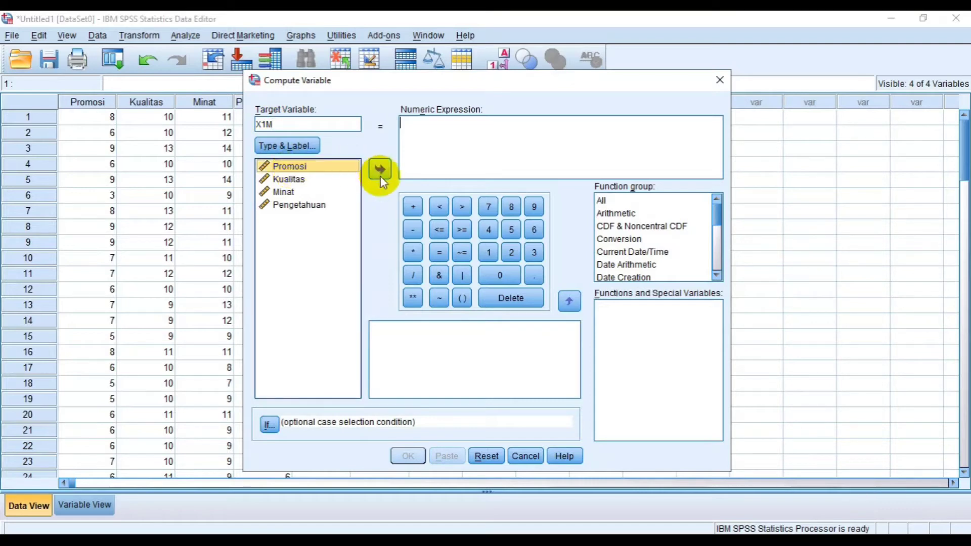
{"action": "left_click", "coordinate": [380, 169]}
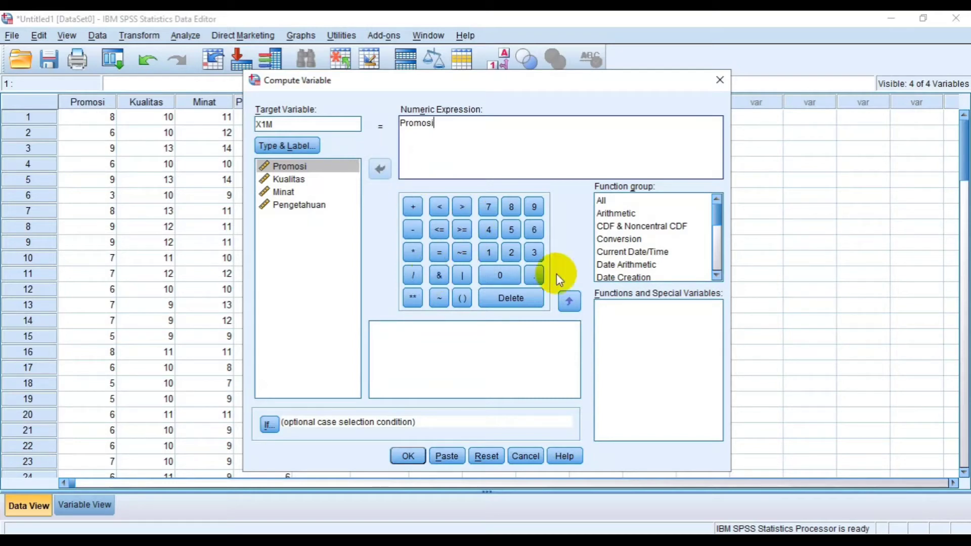
{"action": "left_click", "coordinate": [414, 253]}
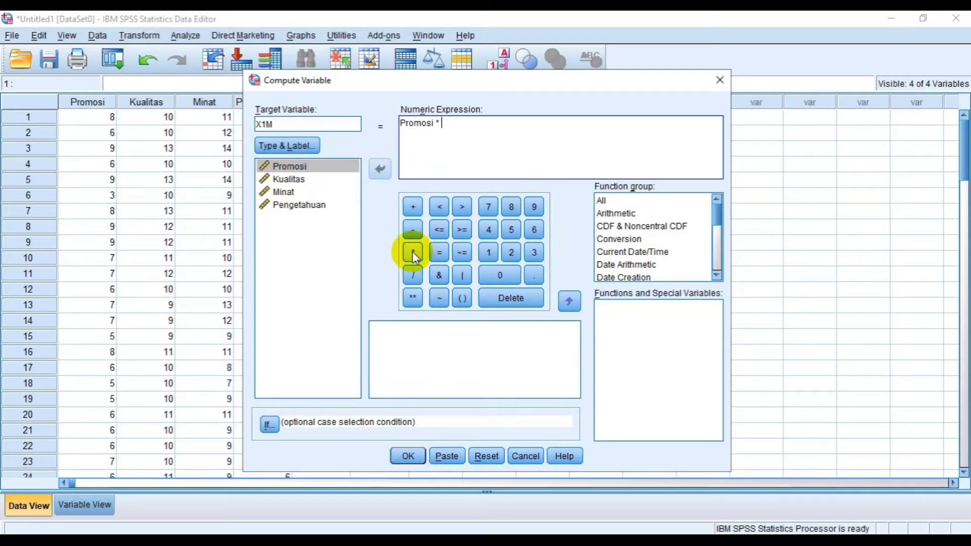
{"action": "left_click", "coordinate": [303, 206]}
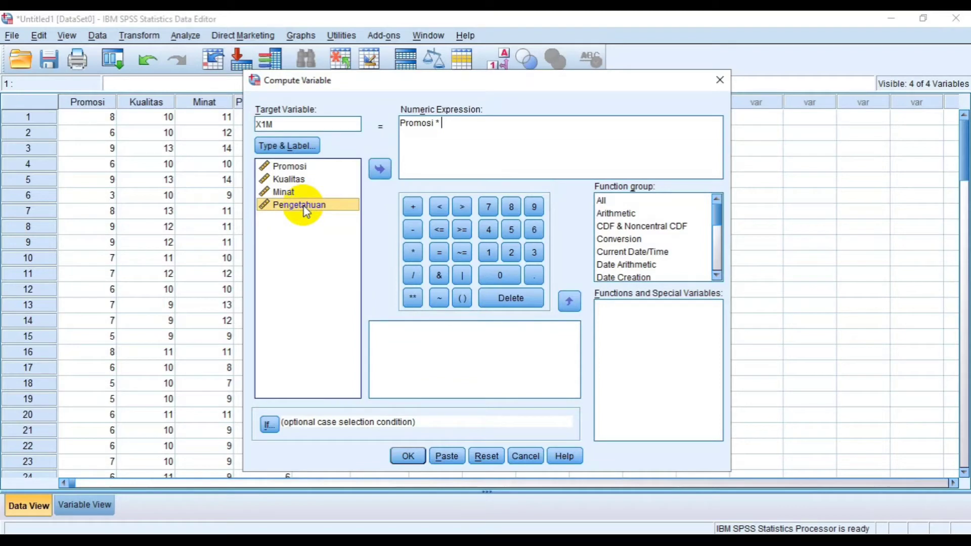
{"action": "left_click", "coordinate": [381, 169]}
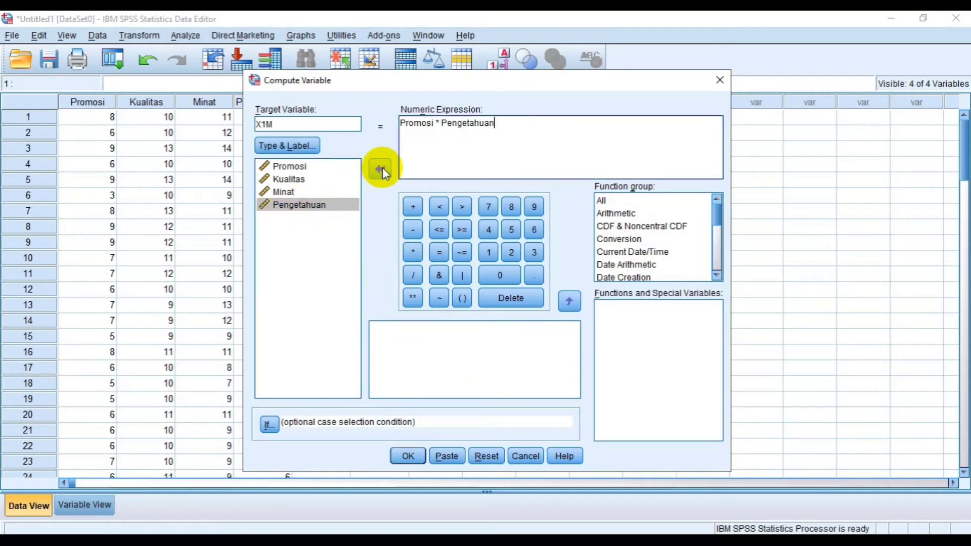
{"action": "left_click", "coordinate": [406, 455]}
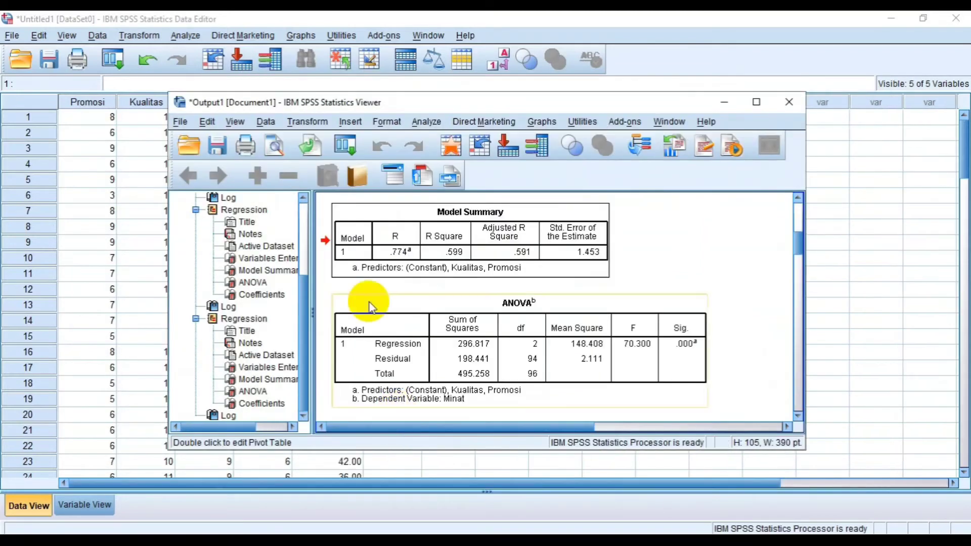
{"action": "left_click", "coordinate": [835, 241]}
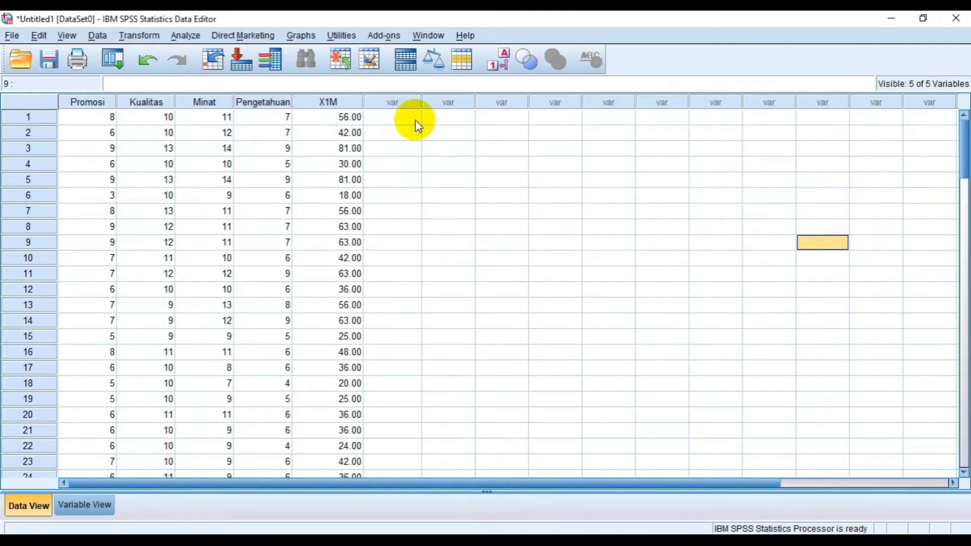
Start another Compute Variable, clear the existing numeric expression and rename the target variable X2M.
{"action": "left_click", "coordinate": [140, 36]}
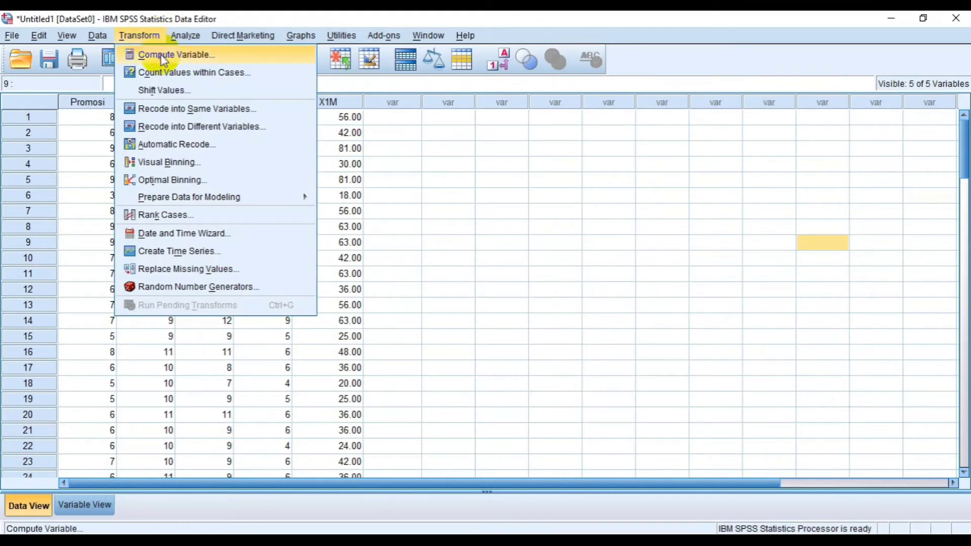
{"action": "left_click", "coordinate": [160, 53]}
{"action": "left_click", "coordinate": [509, 126]}
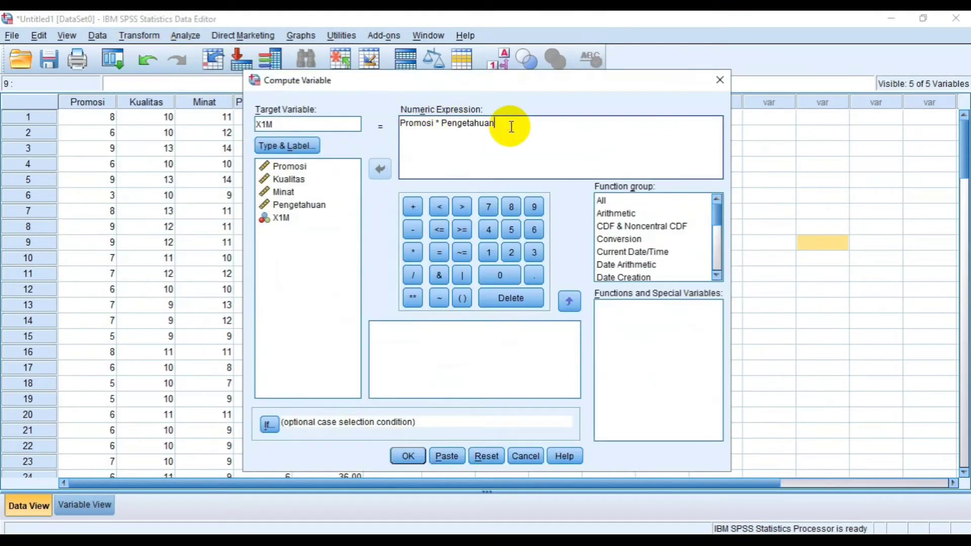
{"action": "key", "text": "ctrl+a"}
{"action": "key", "text": "Delete"}
{"action": "left_click", "coordinate": [274, 123]}
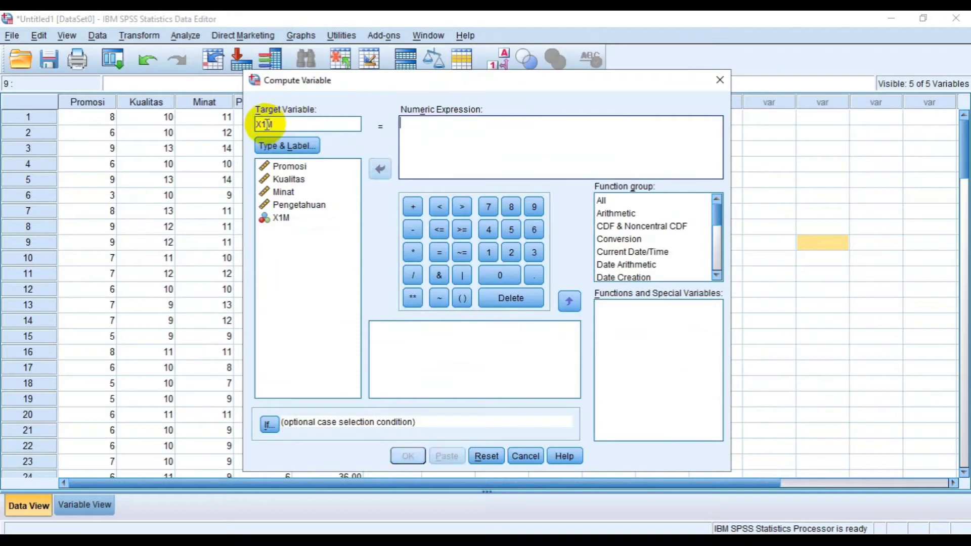
{"action": "key", "text": "BackSpace"}
{"action": "type", "text": "2"}
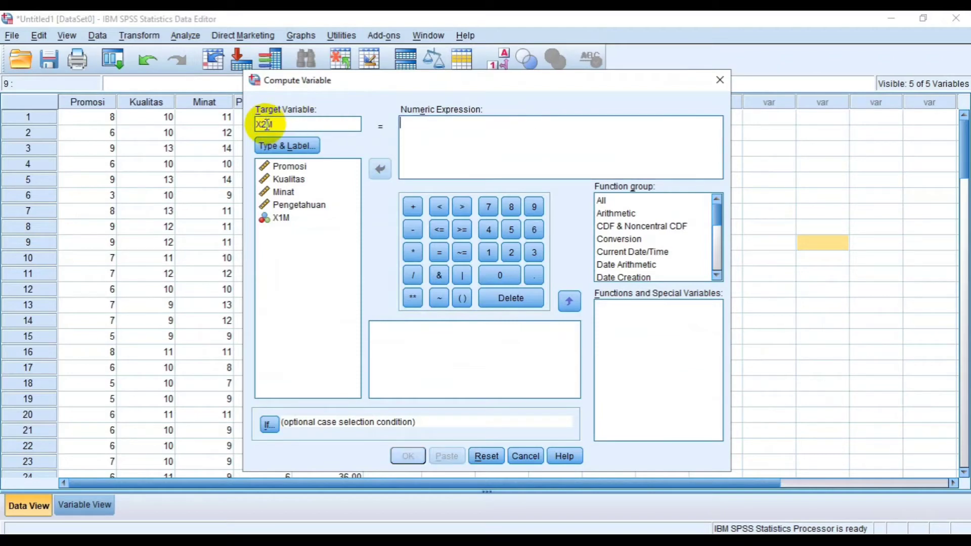
Build the expression Kualitas * Pengetahuan, compute the X2M variable, and return to the Data Editor.
{"action": "left_click", "coordinate": [288, 180]}
{"action": "left_click", "coordinate": [380, 169]}
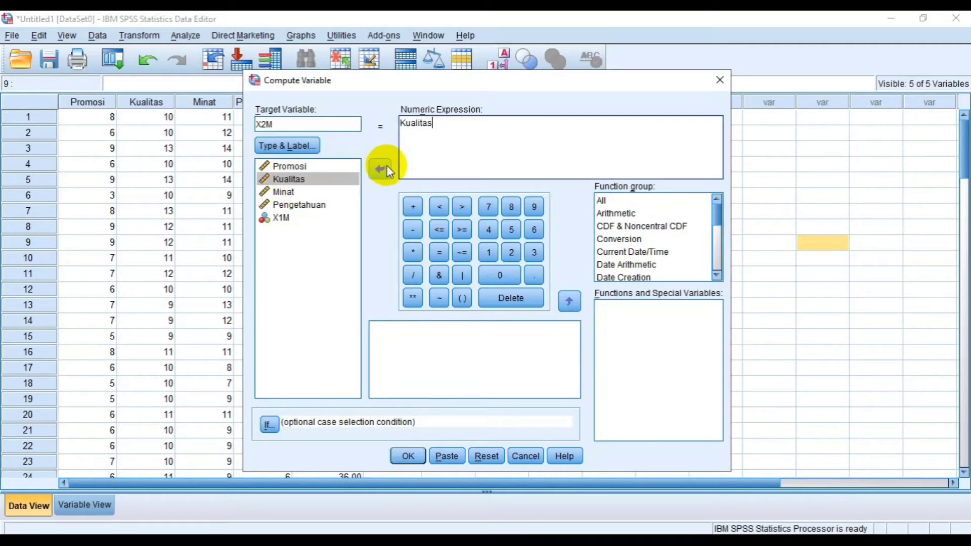
{"action": "left_click", "coordinate": [413, 251]}
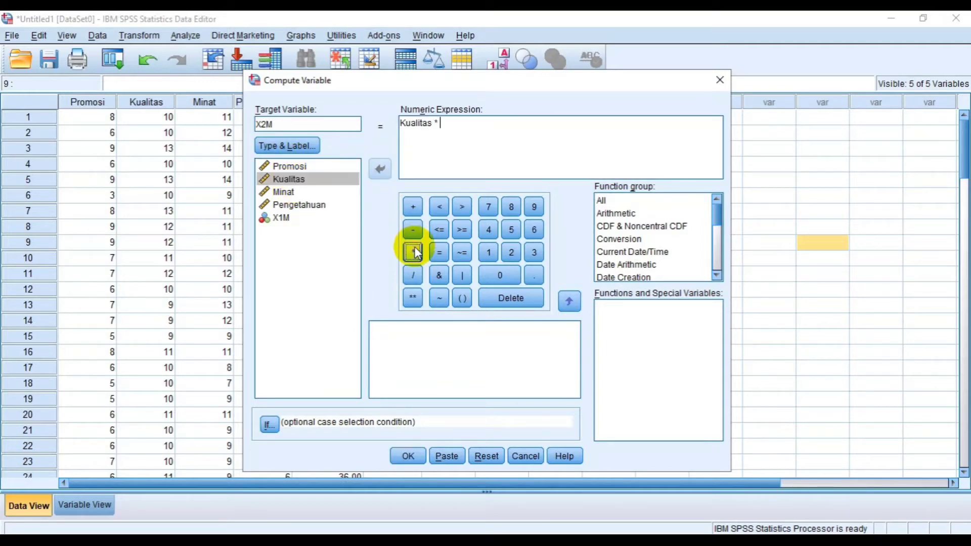
{"action": "left_click", "coordinate": [298, 205]}
{"action": "left_click", "coordinate": [382, 168]}
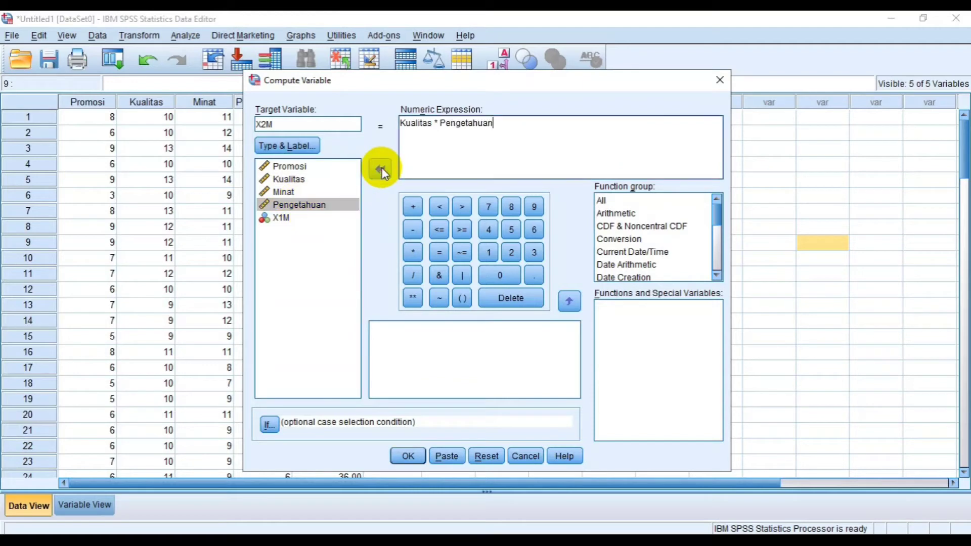
{"action": "left_click", "coordinate": [408, 456]}
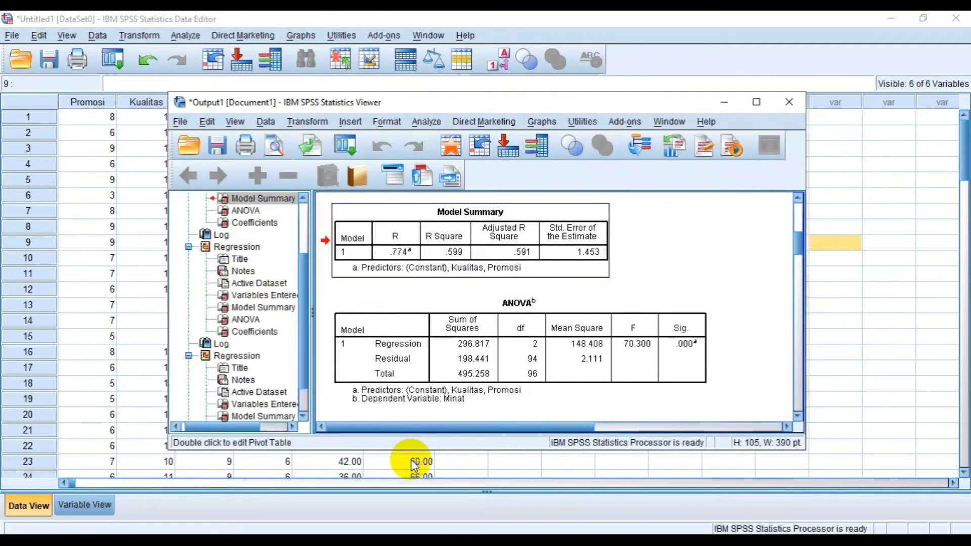
{"action": "left_click", "coordinate": [847, 226]}
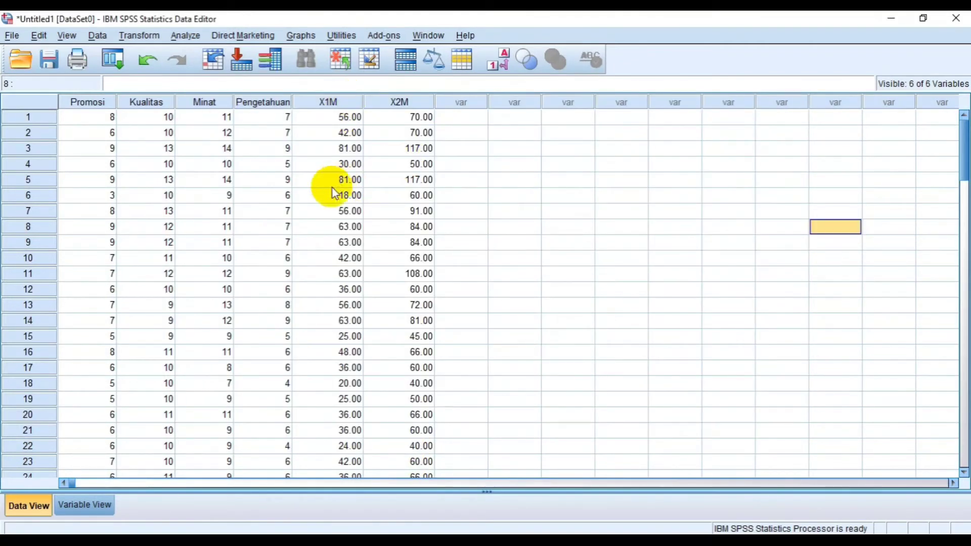
Set the decimals of X1M and X2M to 0 in the variable definitions.
{"action": "left_click", "coordinate": [86, 505]}
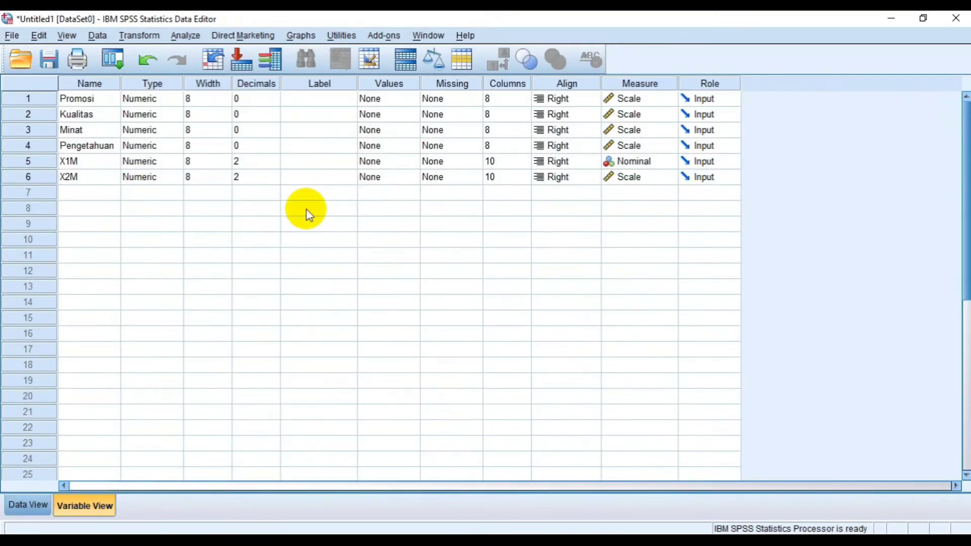
{"action": "left_click", "coordinate": [275, 163]}
{"action": "left_click", "coordinate": [276, 164]}
{"action": "left_click", "coordinate": [275, 164]}
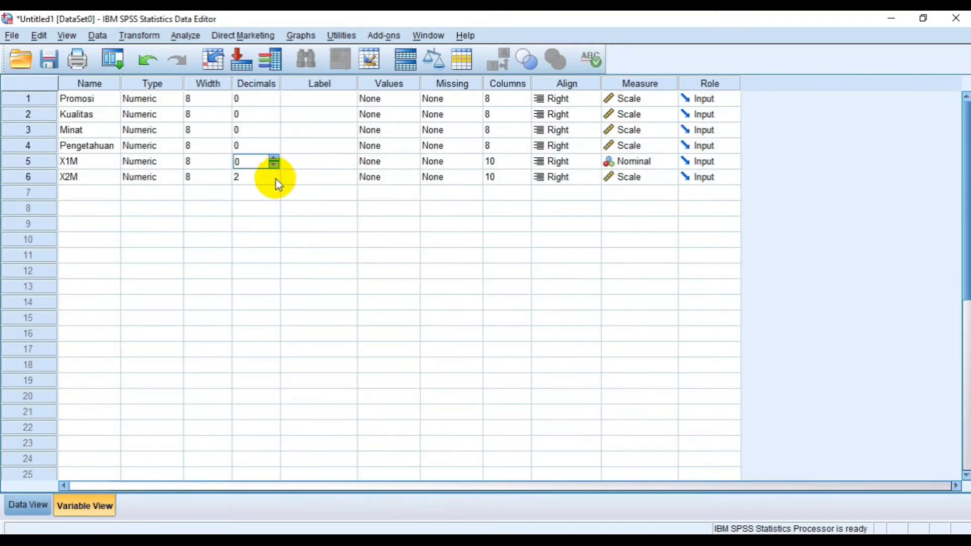
{"action": "left_click", "coordinate": [276, 180]}
{"action": "left_click", "coordinate": [275, 180]}
{"action": "left_click", "coordinate": [276, 180]}
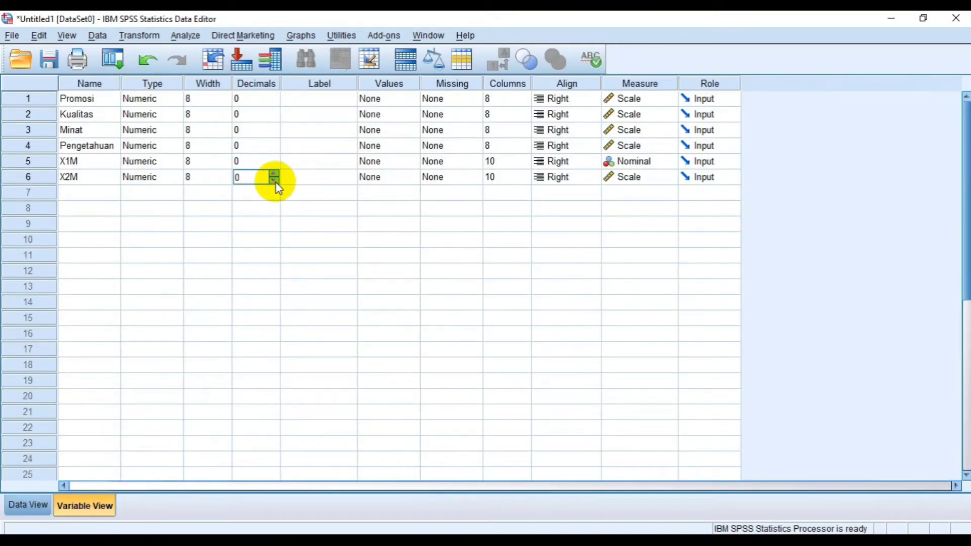
Set the measurement level of X1M to Scale and return to the data values.
{"action": "left_click", "coordinate": [639, 161]}
{"action": "left_click", "coordinate": [639, 177]}
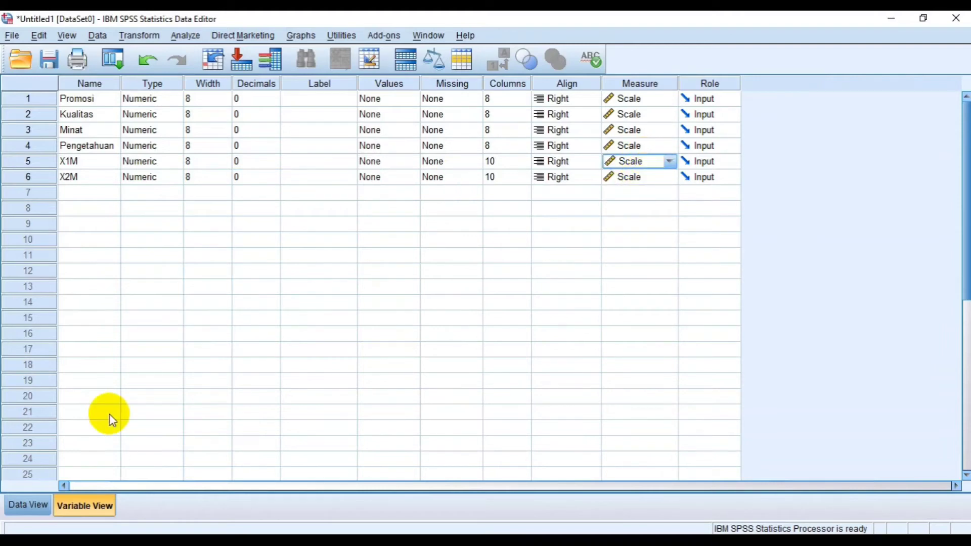
{"action": "left_click", "coordinate": [32, 496]}
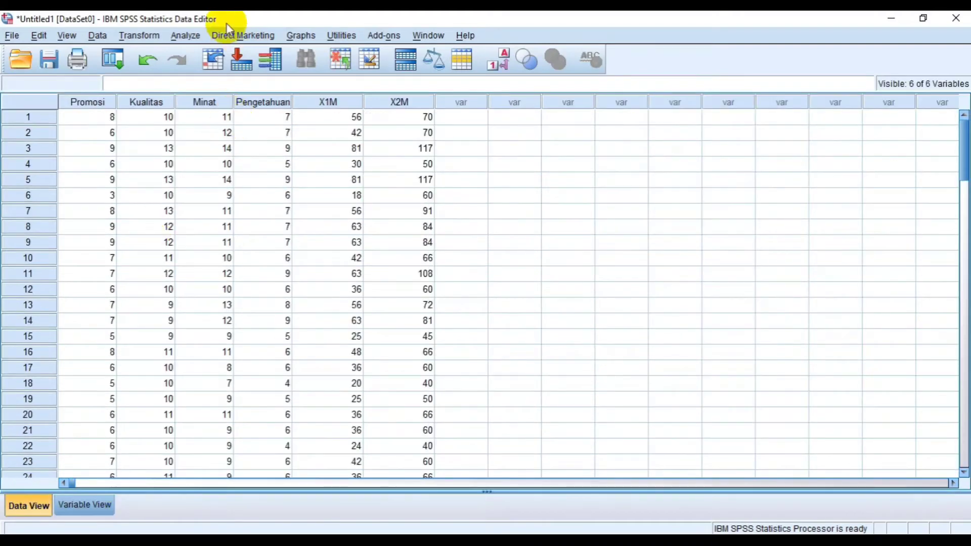
Start Linear Regression again and remove Promosi and Kualitas from the independent variables.
{"action": "left_click", "coordinate": [180, 39]}
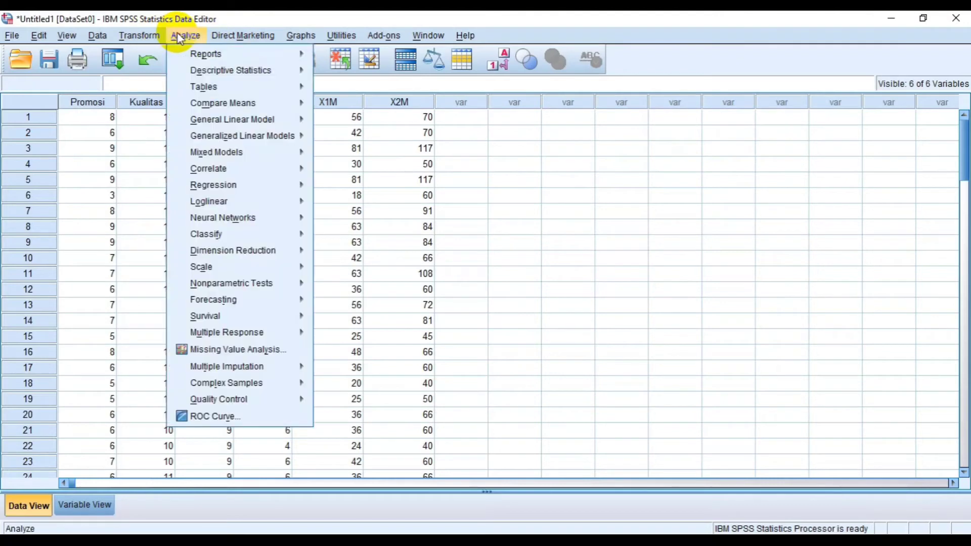
{"action": "mouse_move", "coordinate": [257, 141]}
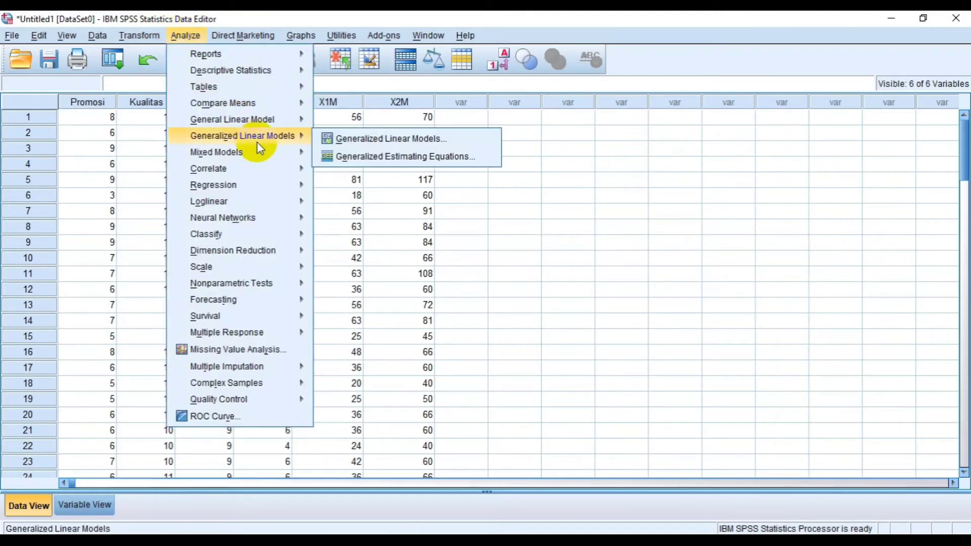
{"action": "mouse_move", "coordinate": [277, 190]}
{"action": "left_click", "coordinate": [349, 206]}
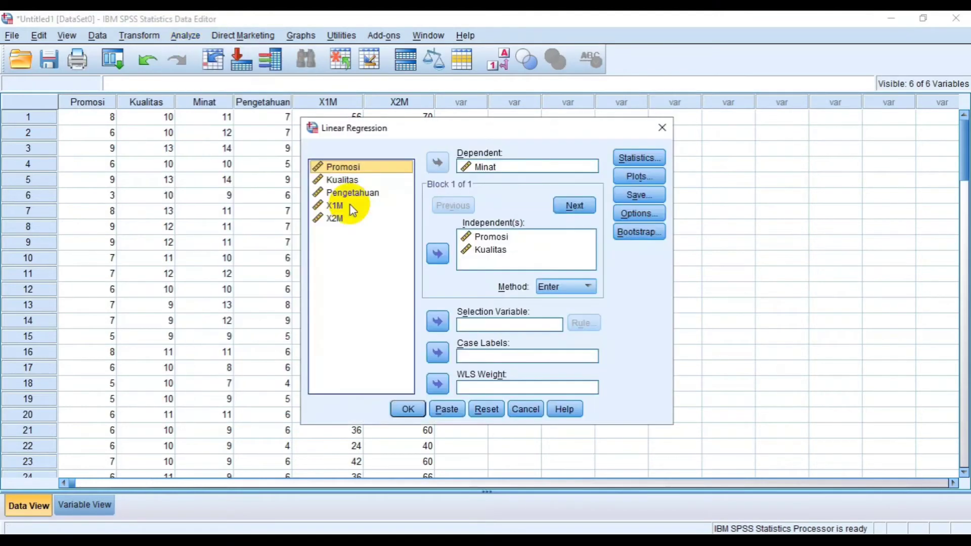
{"action": "left_click", "coordinate": [492, 251]}
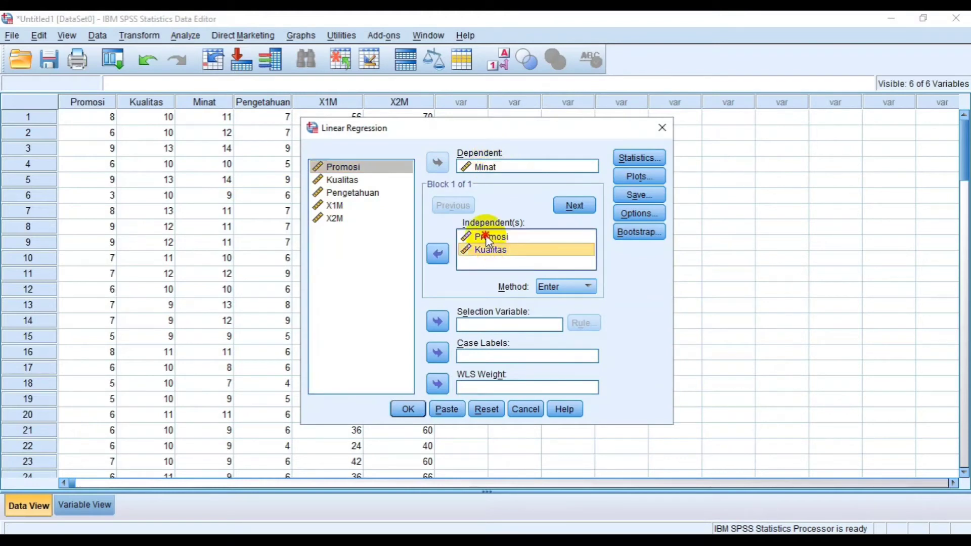
{"action": "left_click", "coordinate": [487, 237], "text": "shift"}
{"action": "left_click", "coordinate": [438, 255]}
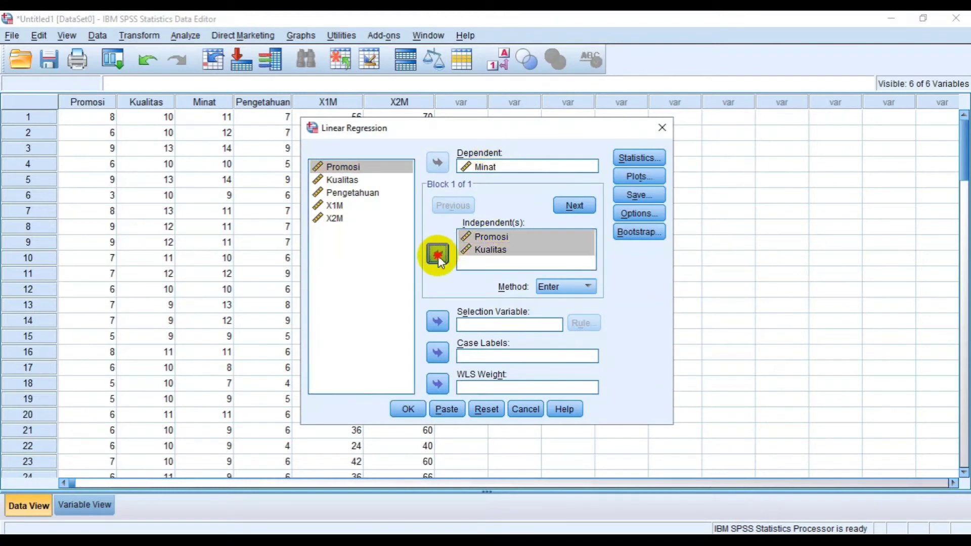
Add Pengetahuan, X1M and X2M as the independent variables and run the regression.
{"action": "left_click", "coordinate": [352, 195]}
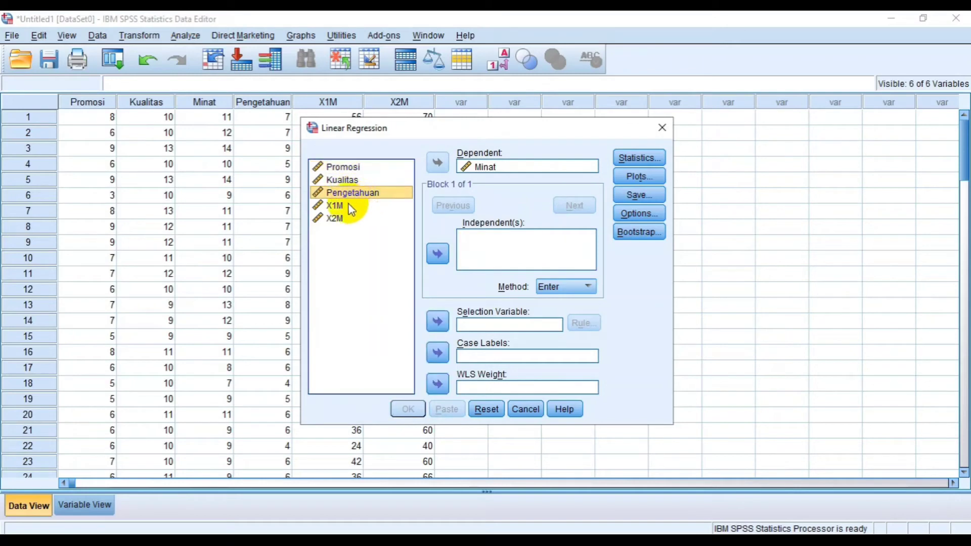
{"action": "left_click", "coordinate": [337, 207], "text": "shift"}
{"action": "left_click", "coordinate": [337, 221], "text": "shift"}
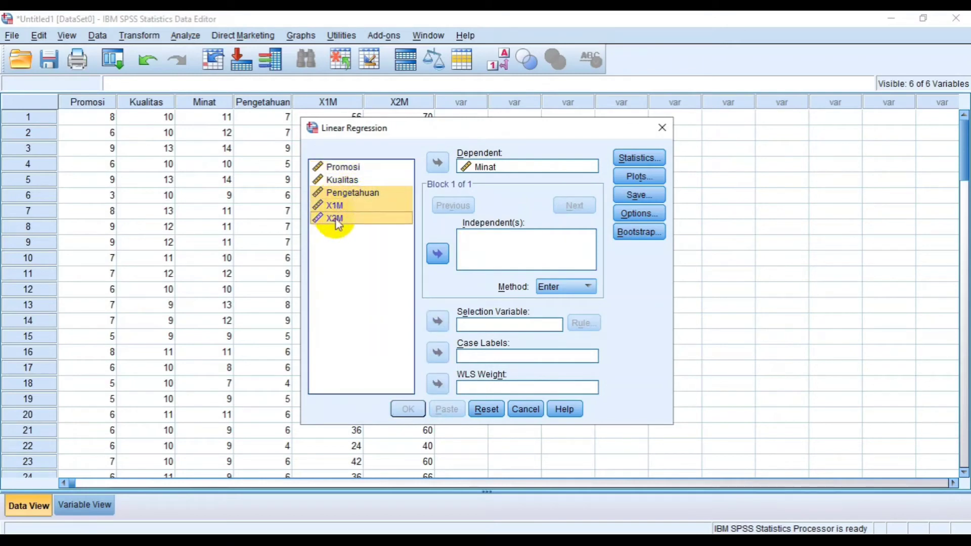
{"action": "left_click", "coordinate": [440, 254]}
{"action": "left_click", "coordinate": [415, 407]}
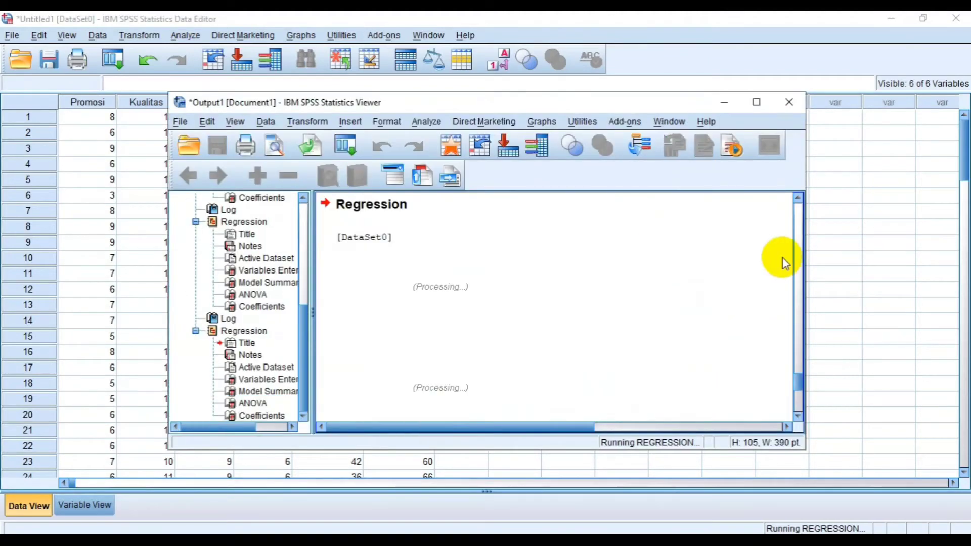
Examine the output tables of the Pengetahuan, X1M and X2M regression down to the Coefficients table.
{"action": "left_click", "coordinate": [795, 374]}
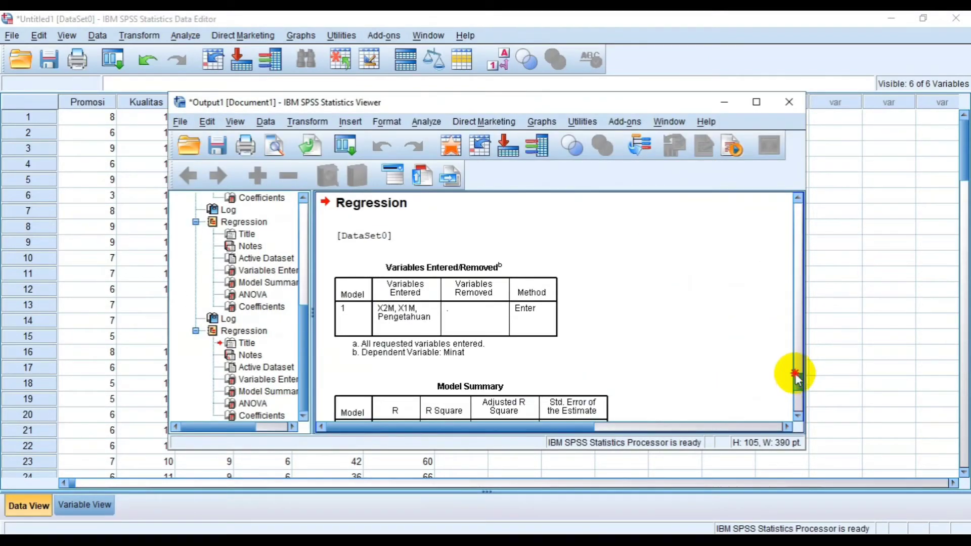
{"action": "mouse_move", "coordinate": [795, 374]}
{"action": "left_mouse_down"}
{"action": "mouse_move", "coordinate": [799, 399]}
{"action": "mouse_move", "coordinate": [799, 385]}
{"action": "left_mouse_up"}
{"action": "mouse_move", "coordinate": [799, 390]}
{"action": "left_mouse_down"}
{"action": "mouse_move", "coordinate": [791, 377]}
{"action": "mouse_move", "coordinate": [798, 404]}
{"action": "left_mouse_up"}
{"action": "left_click", "coordinate": [537, 263]}
{"action": "left_click", "coordinate": [605, 300]}
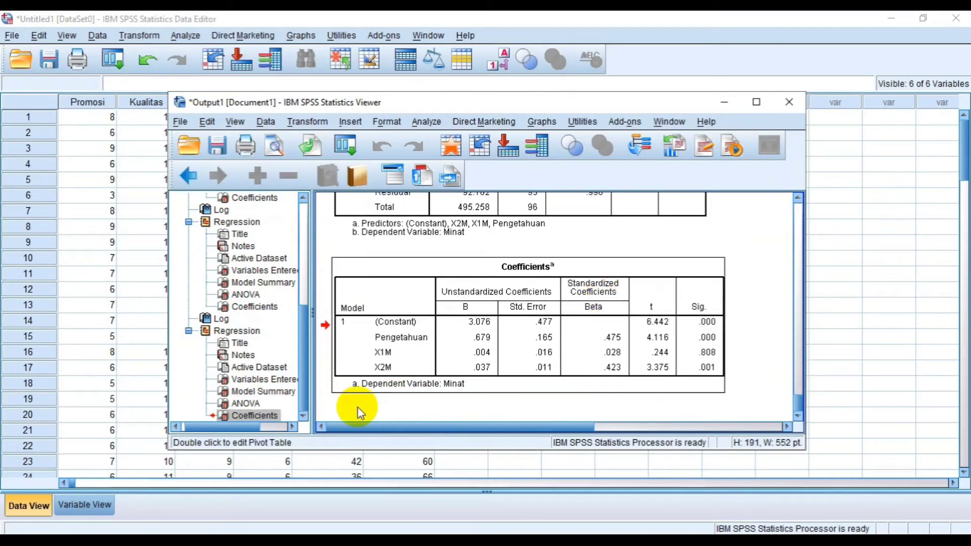